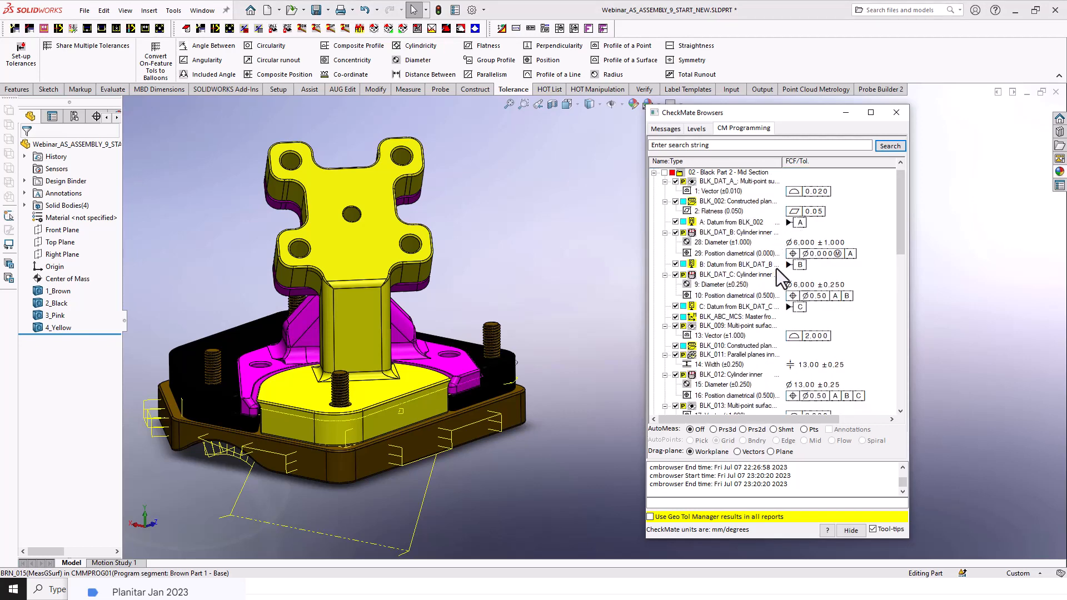
Step: Open the program segment 05 - Part 4 - Yellow and examine its measured features on the upper yellow bracket
left_click(654, 172)
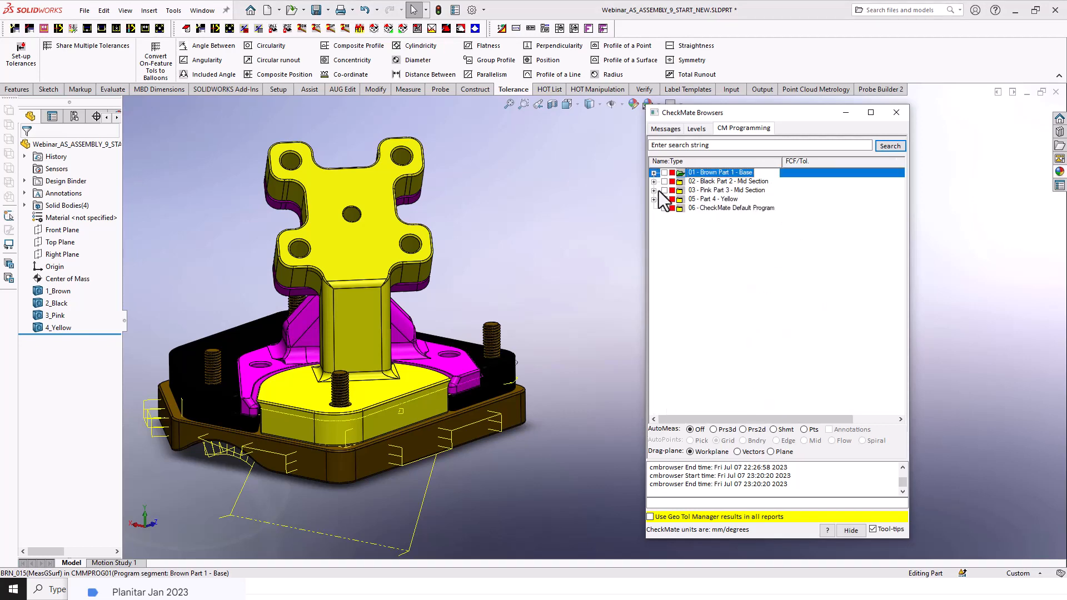
left_click(652, 199)
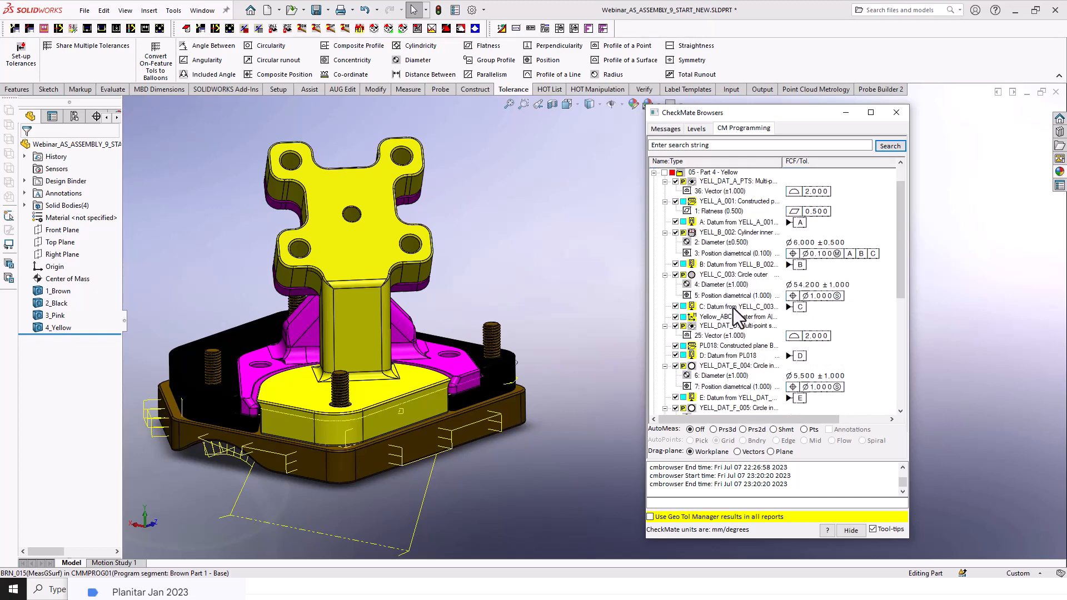
scroll(367, 335, "up", 1)
middle_click_drag(336, 345, 453, 334)
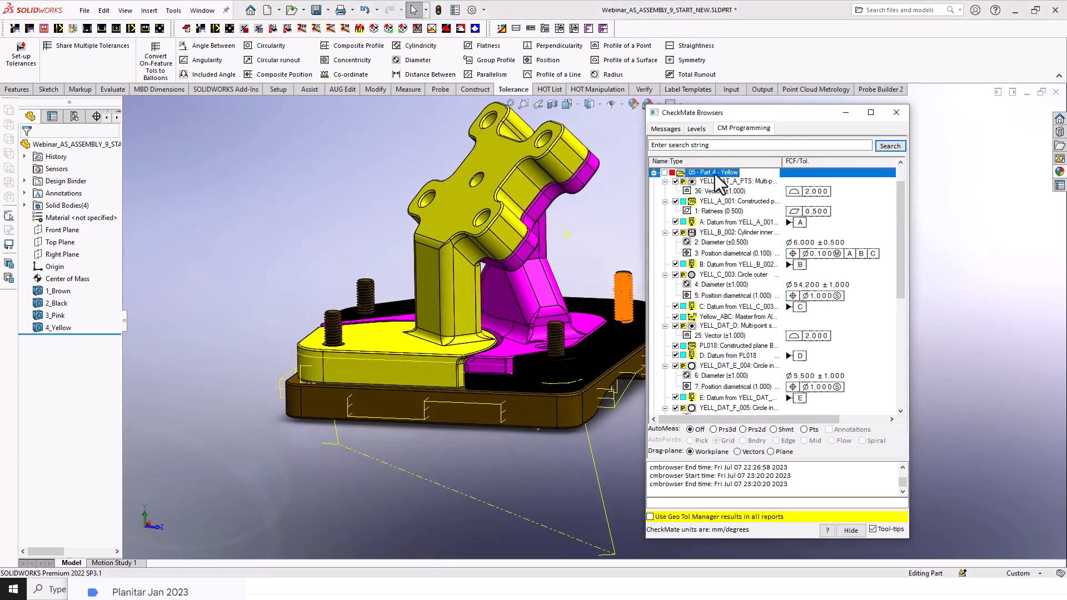
right_click(715, 174)
left_click(732, 245)
middle_click_drag(606, 247, 660, 340)
scroll(600, 236, "down", 2)
scroll(536, 157, "up", 2)
middle_click_drag(536, 155, 573, 291)
scroll(573, 292, "down", 2)
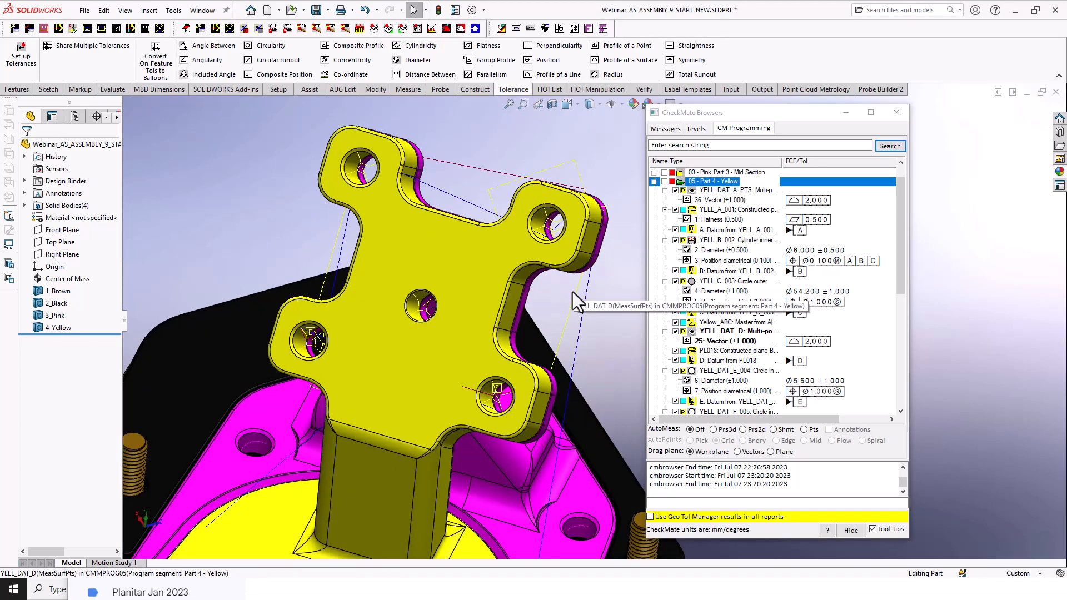
middle_click_drag(568, 285, 556, 239)
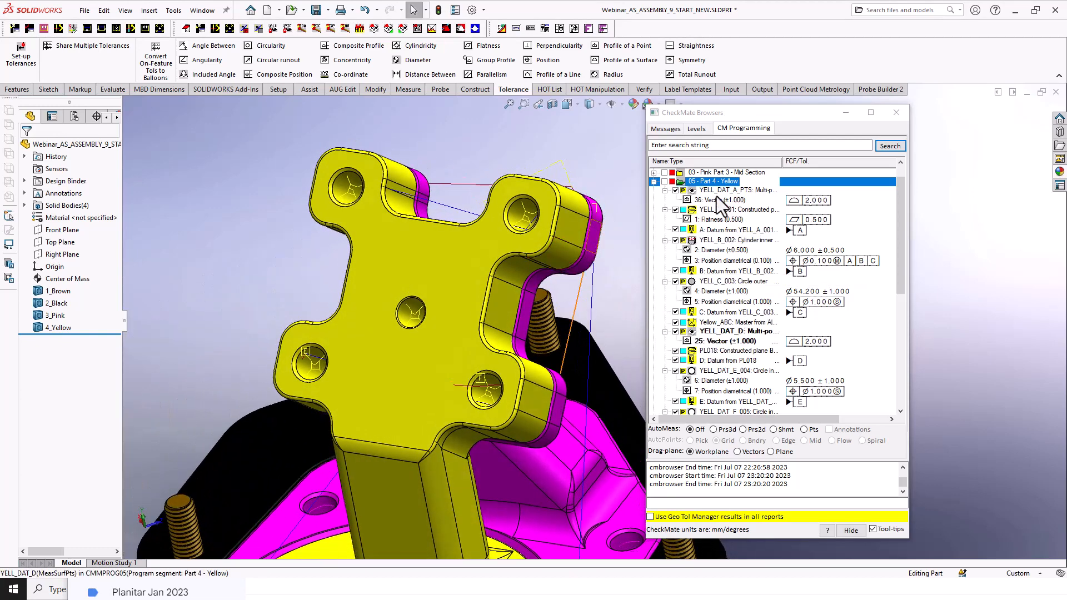
Step: Collapse the yellow part's segment and open the program segment 02 - Black Part 2 - Mid Section to view its features
left_click(654, 182)
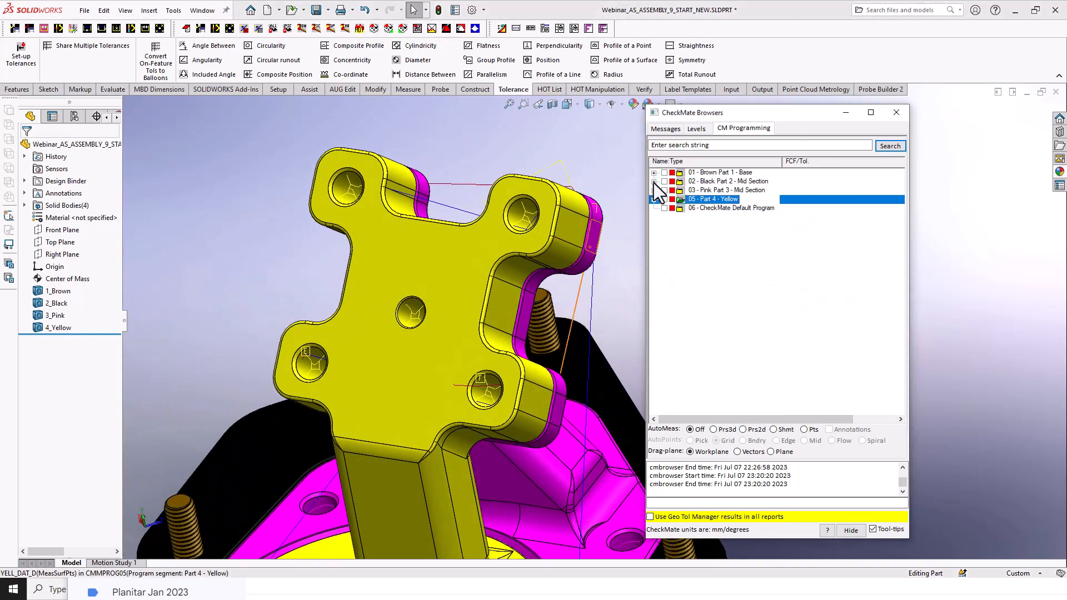
right_click(699, 182)
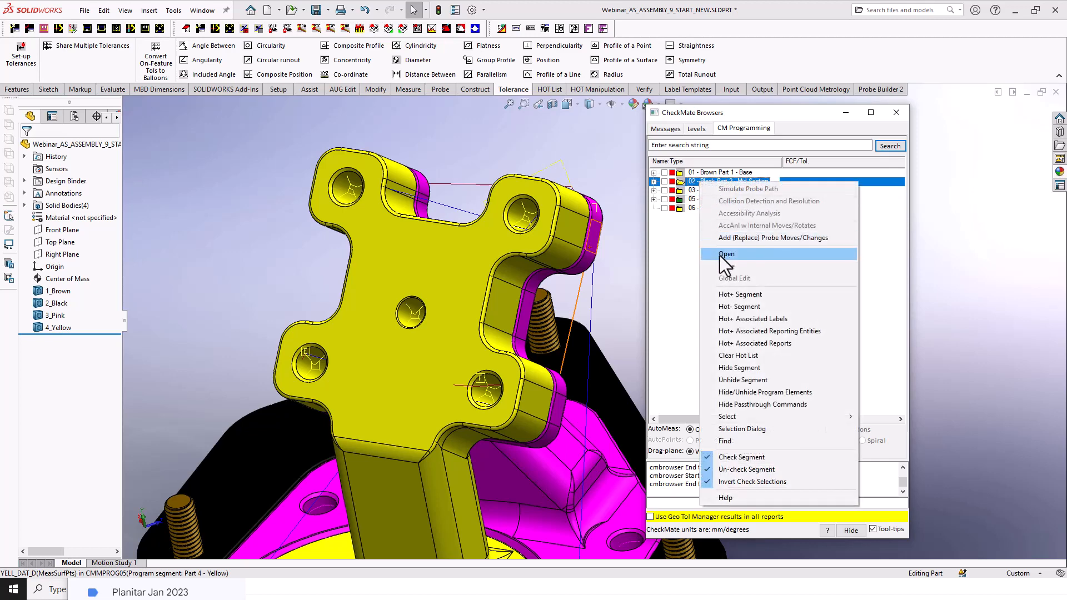
left_click(720, 254)
middle_click_drag(611, 305, 550, 317)
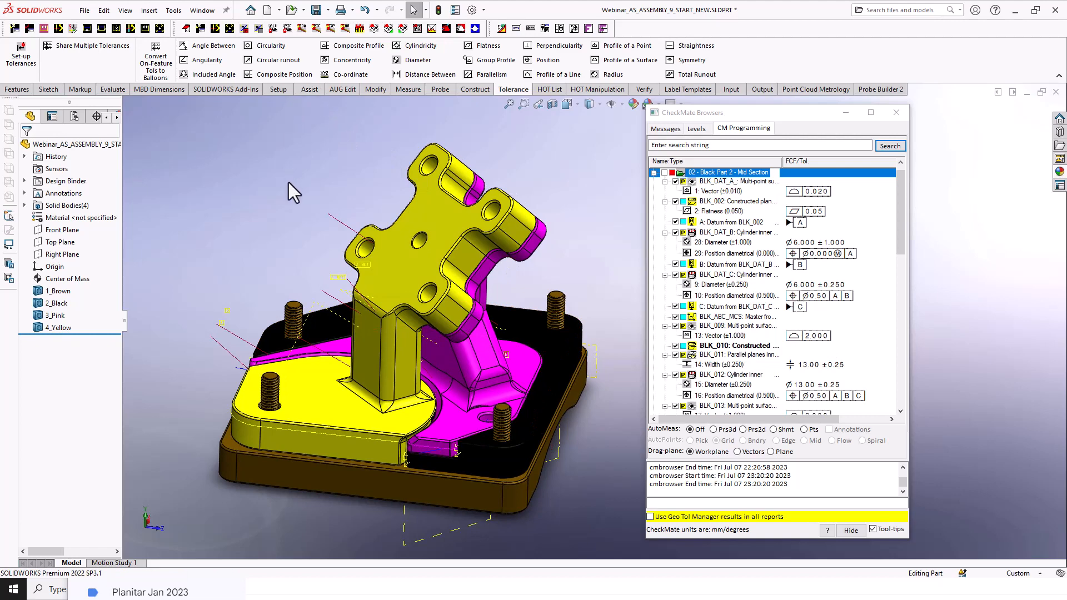
mouse_move(289, 183)
middle_mouse_down()
mouse_move(298, 187)
mouse_move(280, 184)
middle_mouse_up()
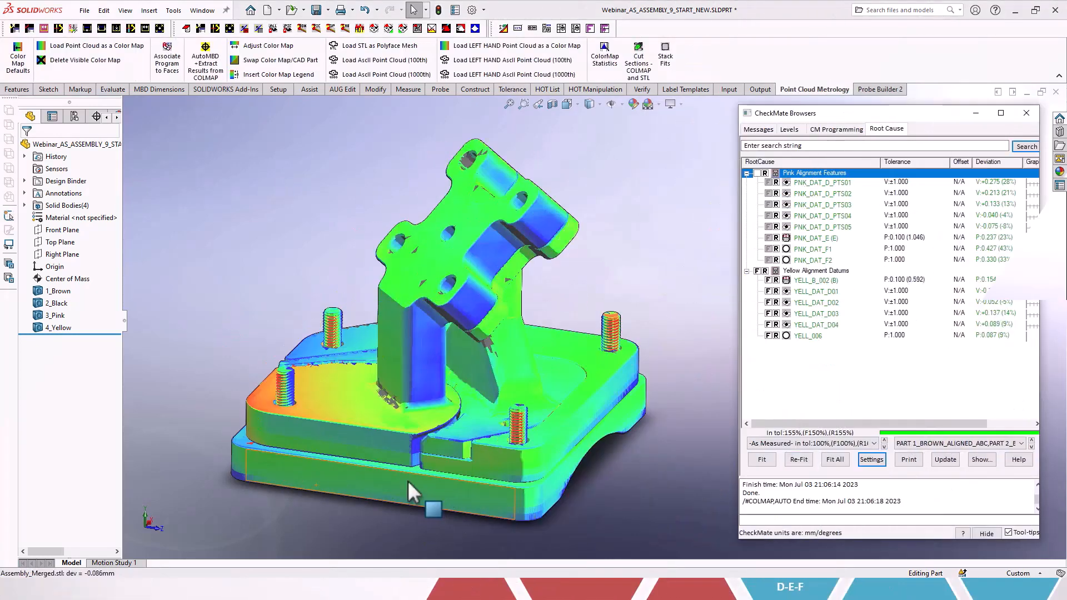
Step: Create an alignment fit in the root cause analysis using the BRN_ABC_MCS coordinate system
right_click(778, 444)
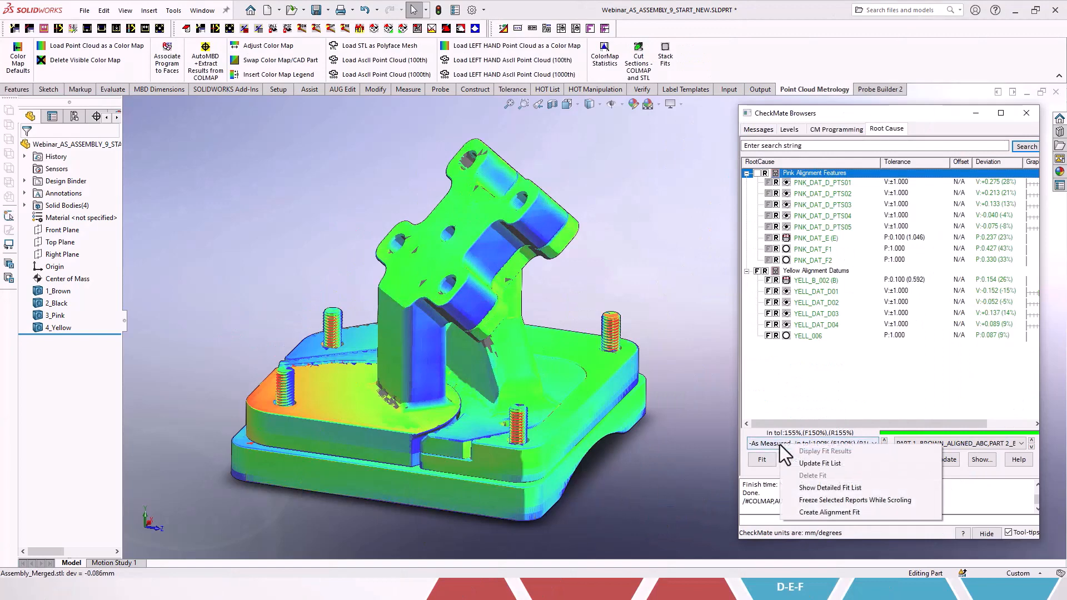
left_click(812, 512)
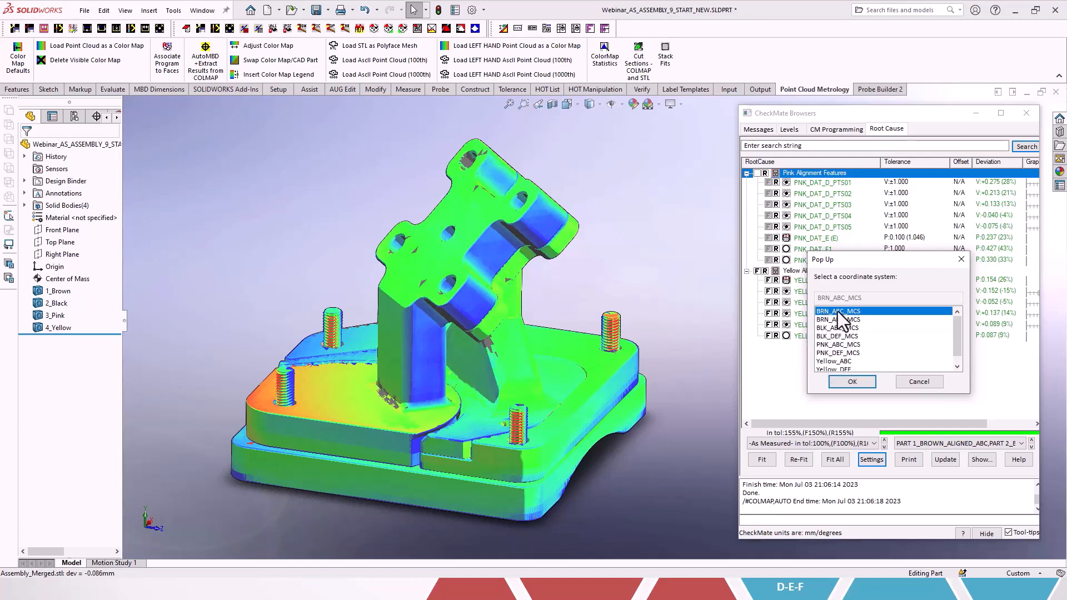
left_click(842, 384)
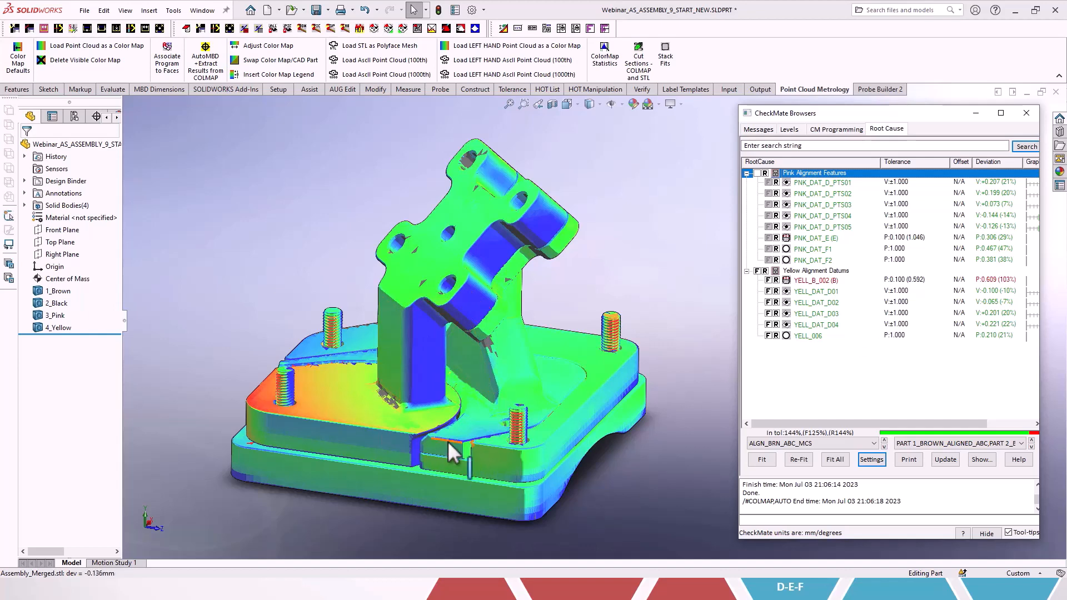
Step: Turn off the CMCOLMAP level and turn on the four scanned part mesh levels for the brown, black, pink and yellow parts
left_click(787, 129)
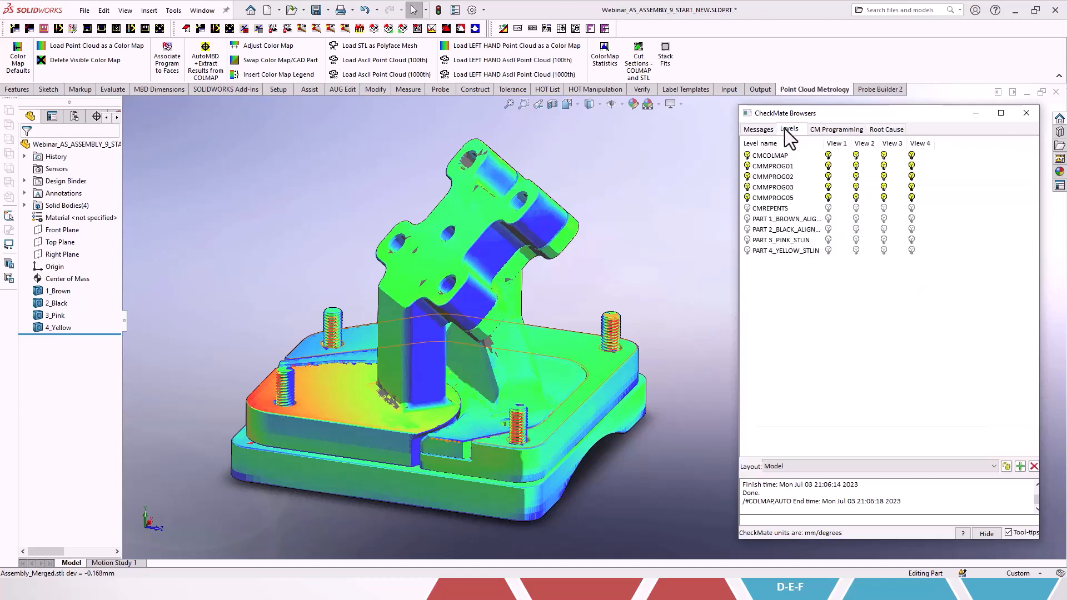
left_click(747, 208)
left_click(747, 155)
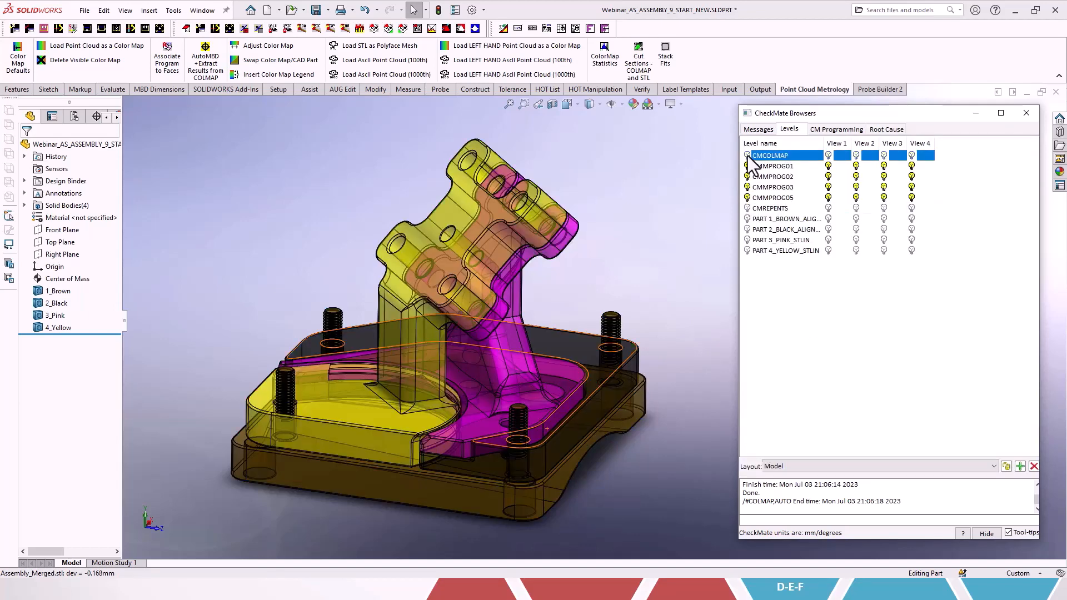
left_click(746, 218)
left_click(747, 229)
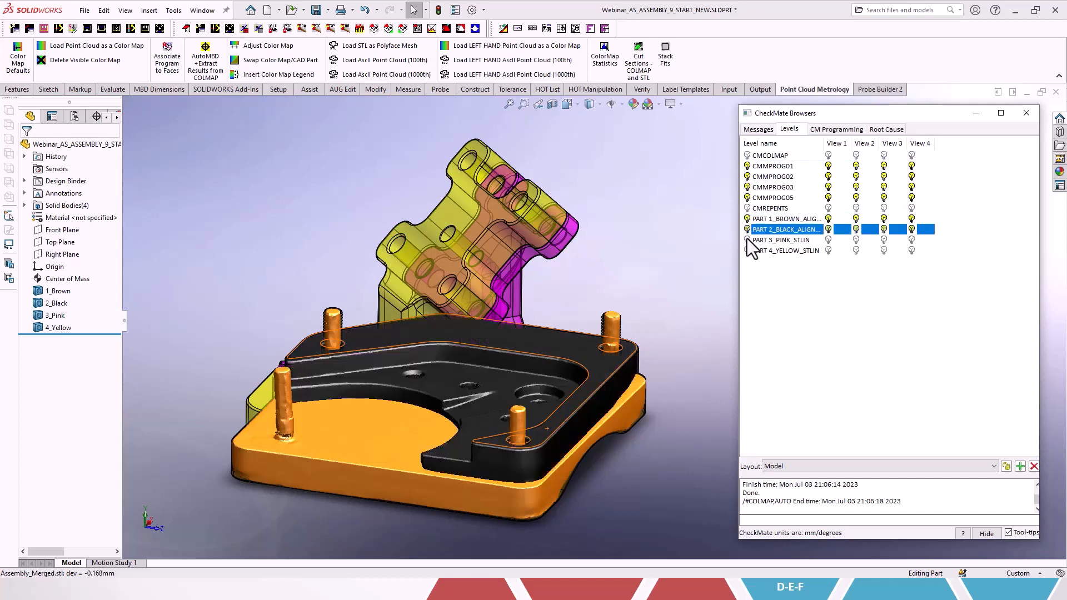
left_click(747, 239)
left_click(747, 250)
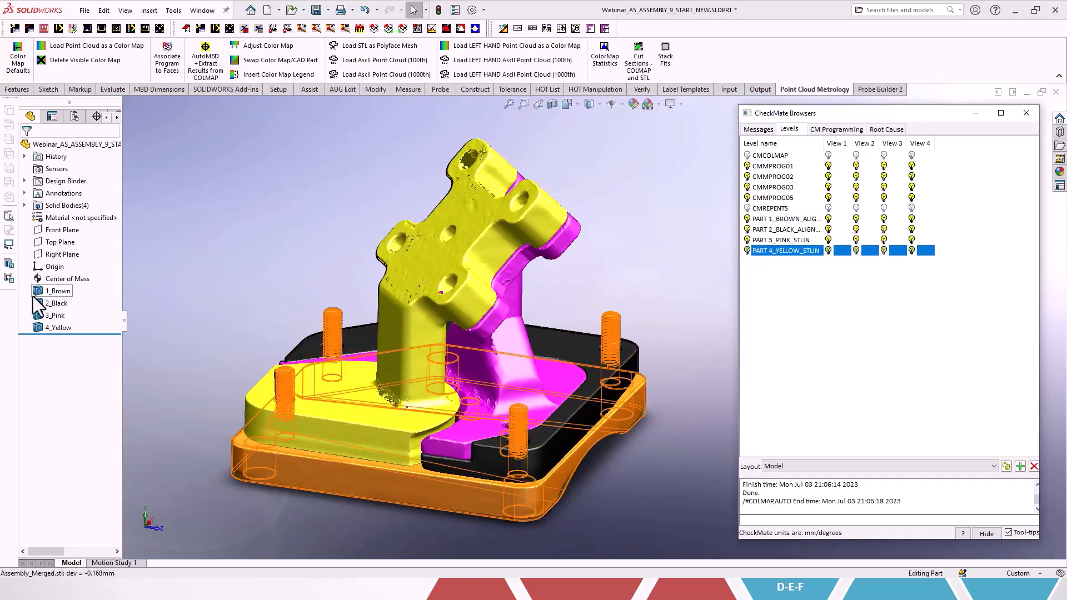
left_click(45, 328)
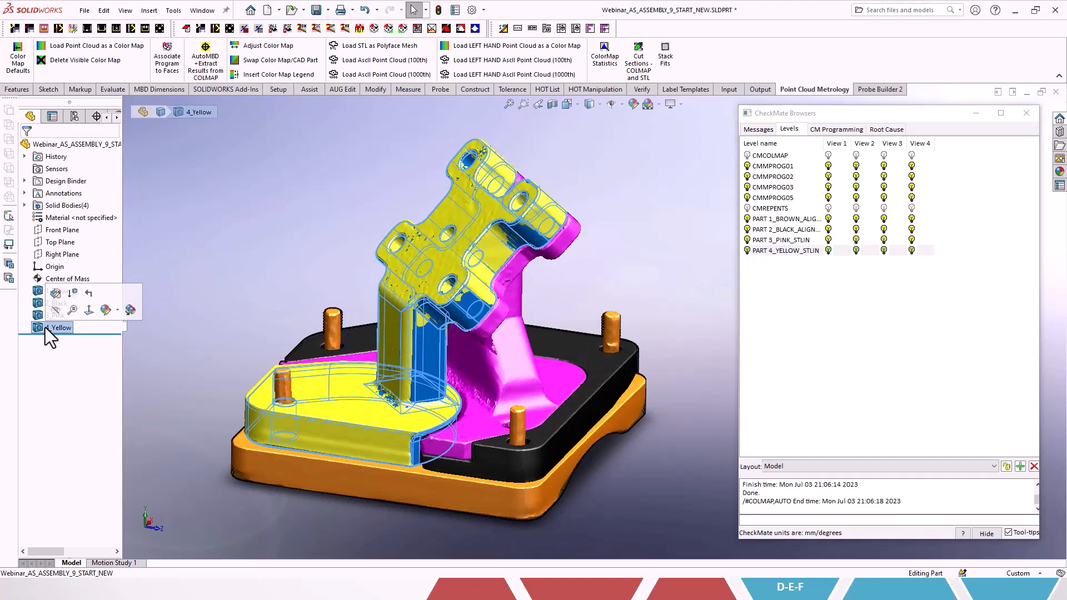
left_click(38, 290, "shift")
right_click(48, 291)
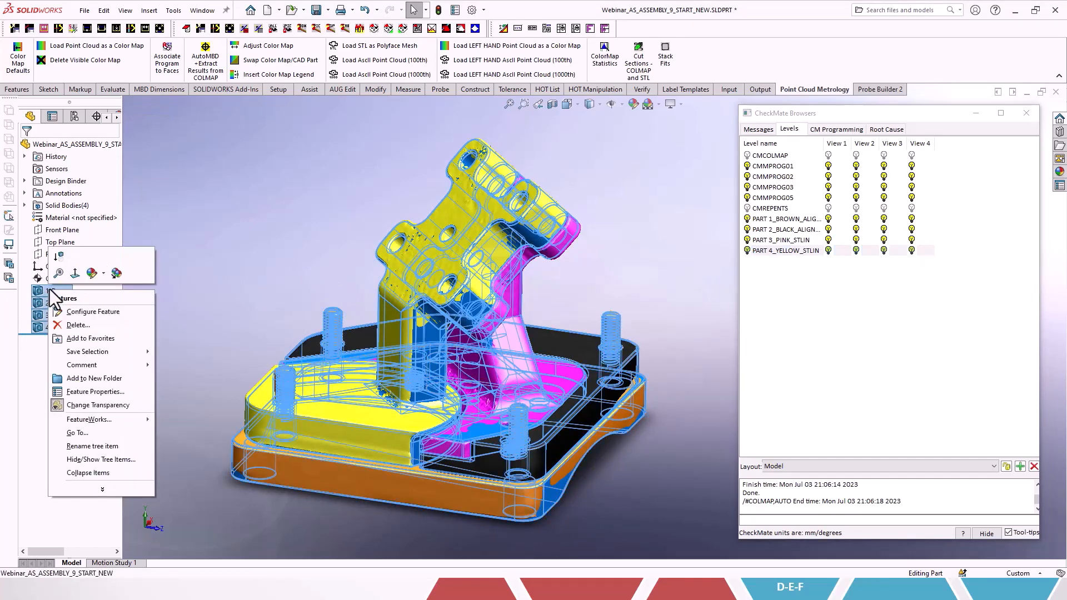
left_click(59, 272)
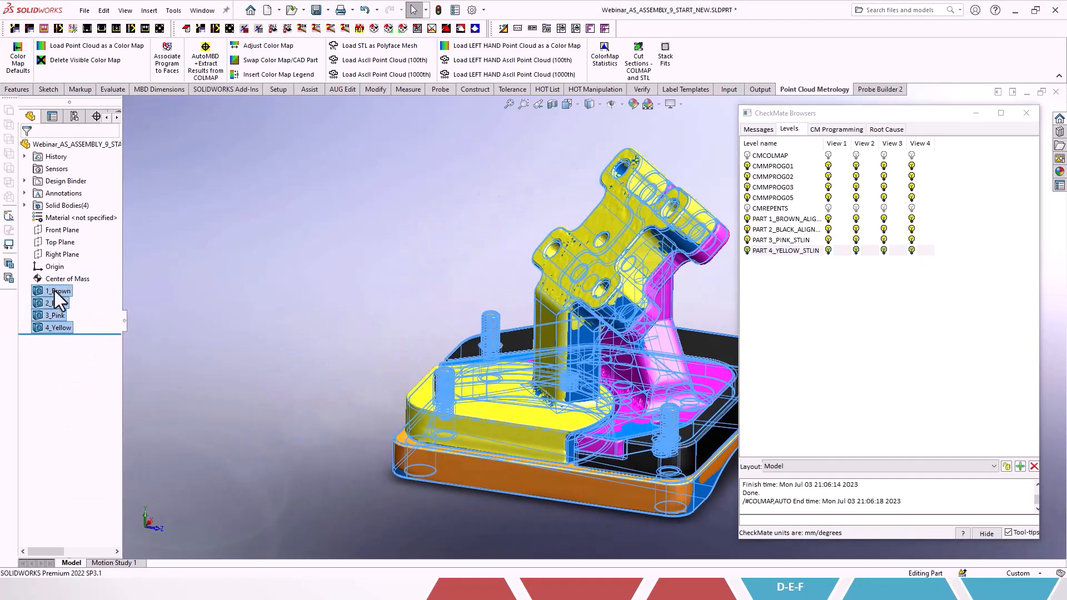
right_click(54, 291)
left_click(218, 371)
Step: Hide the CAD bodies 1_Brown, 2_Black, 3_Pink and 4_Yellow so that only the scanned meshes are displayed
left_click(55, 290)
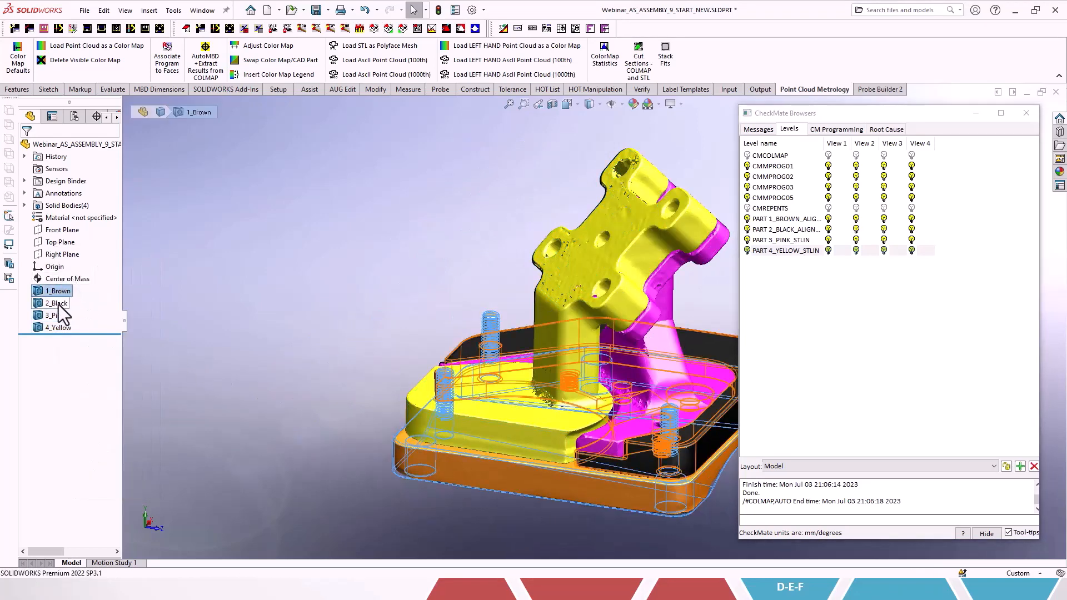
left_click(54, 315)
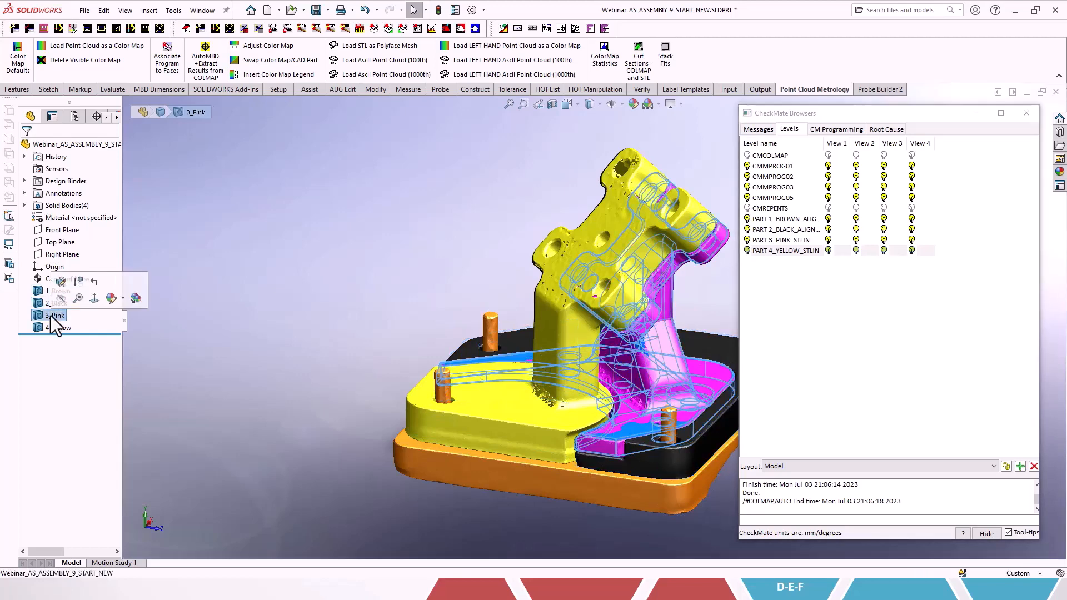
left_click(57, 326)
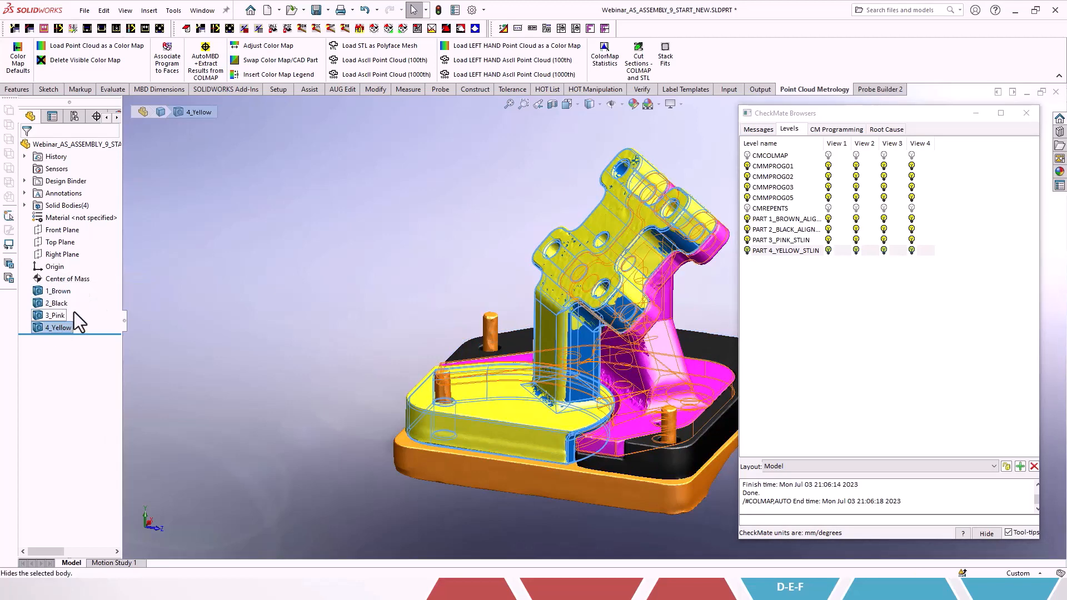
scroll(672, 357, "up", 3)
scroll(685, 351, "down", 3)
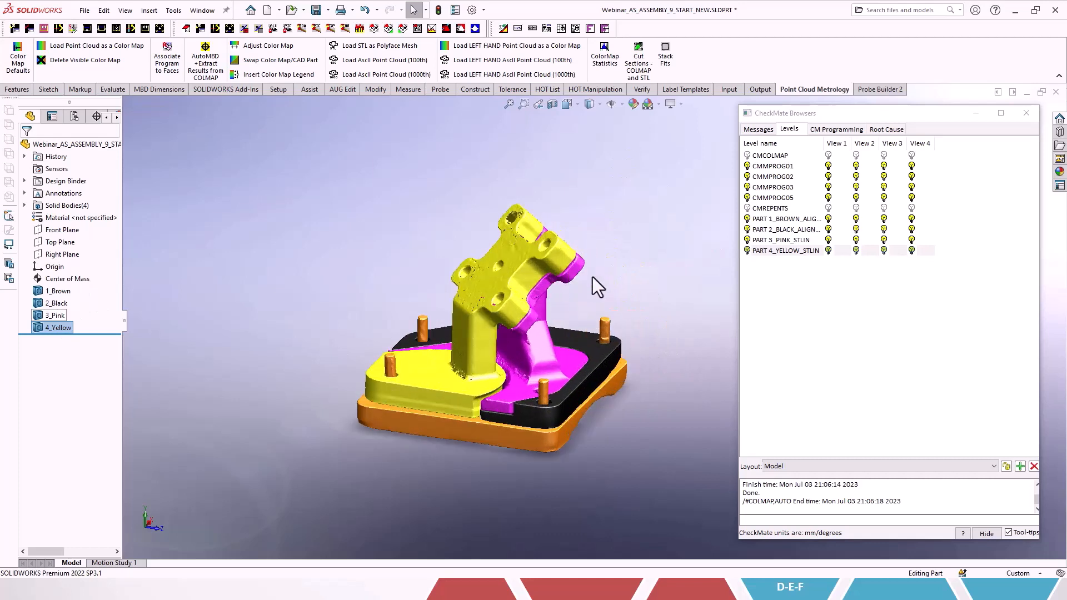
scroll(592, 277, "down", 2)
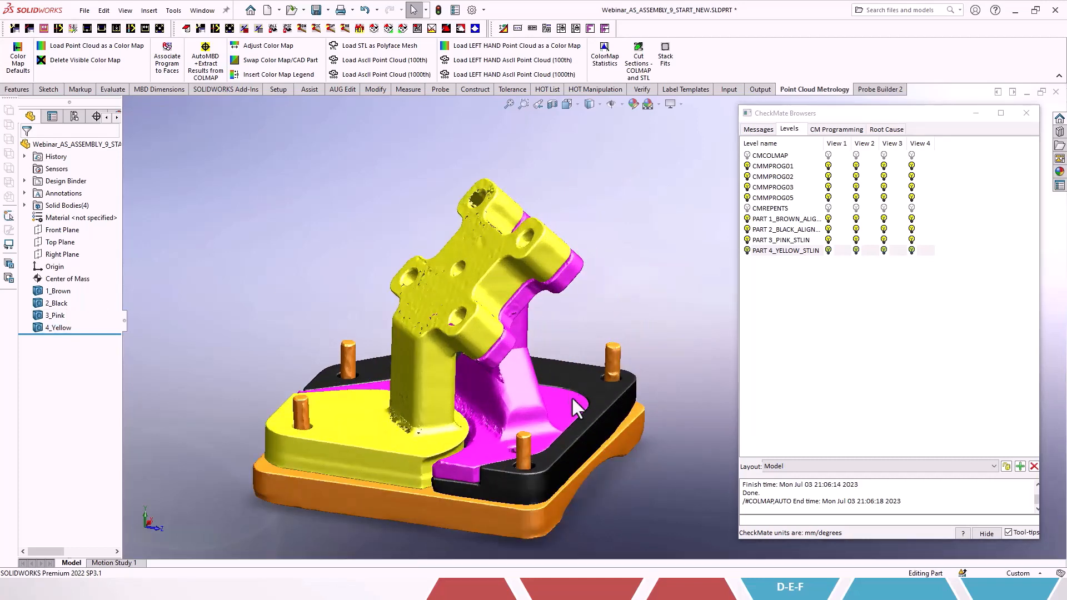
Step: Clip the visible meshes in the +Y direction at a clipping depth of -2.190 mm
left_click(652, 75)
left_click(240, 195)
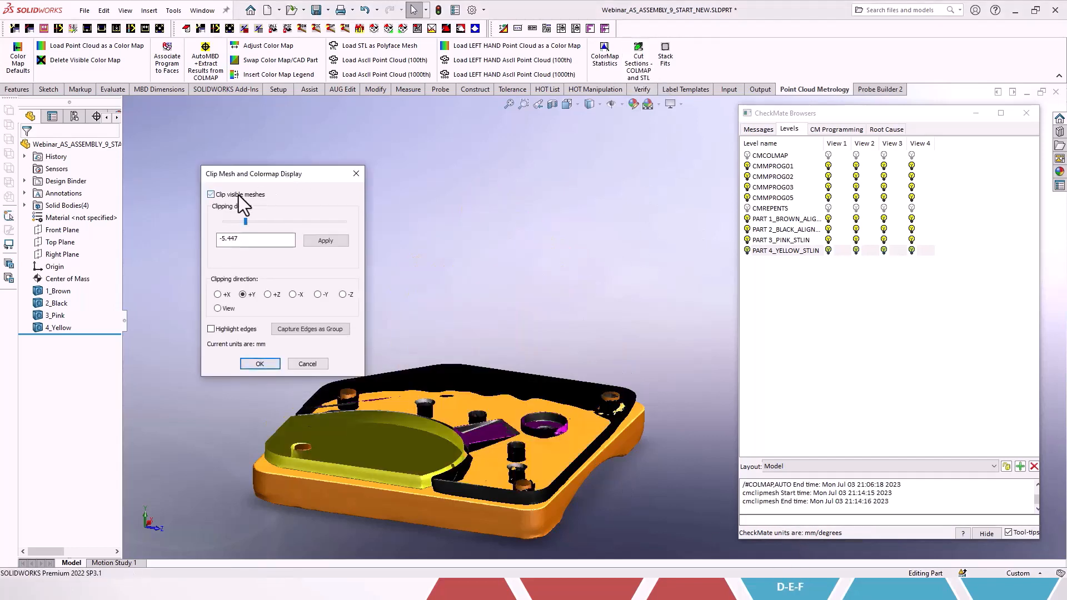
left_click_drag(275, 174, 215, 148)
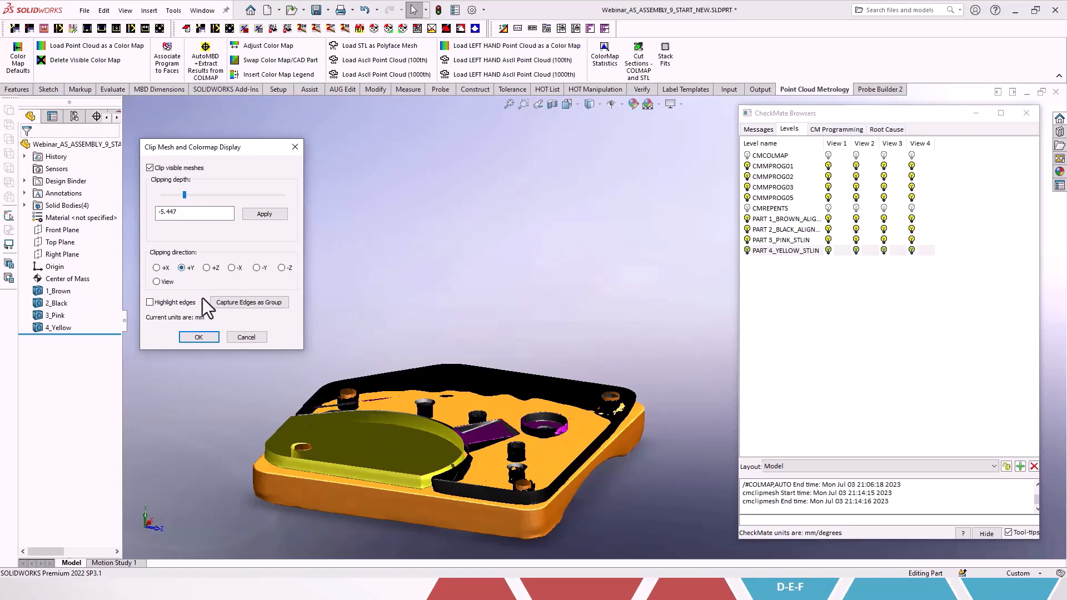
scroll(218, 198, "up", 5)
scroll(219, 198, "down", 7)
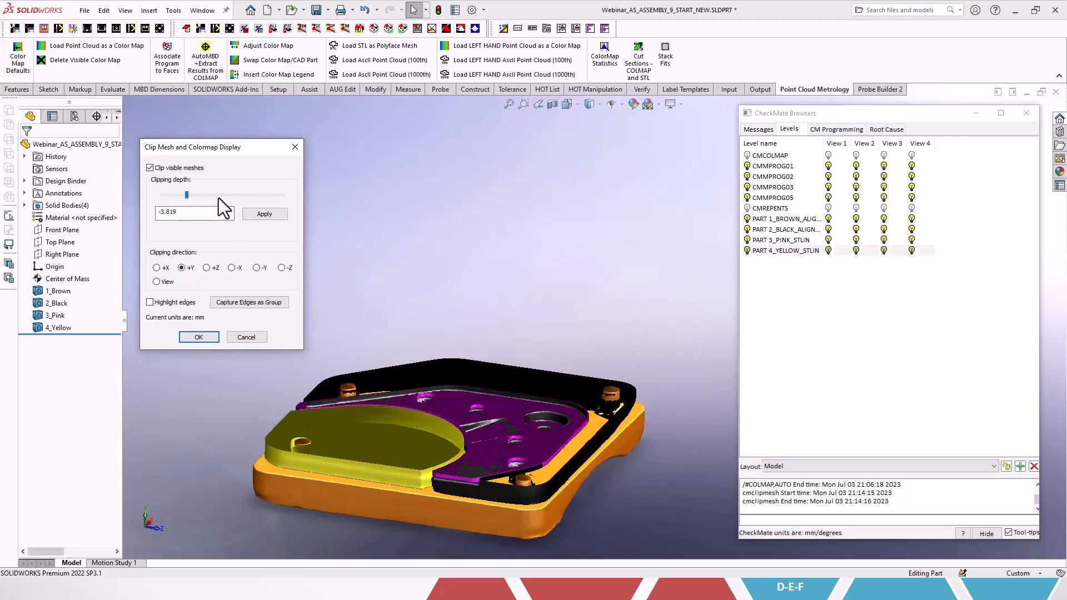
scroll(218, 199, "down", 3)
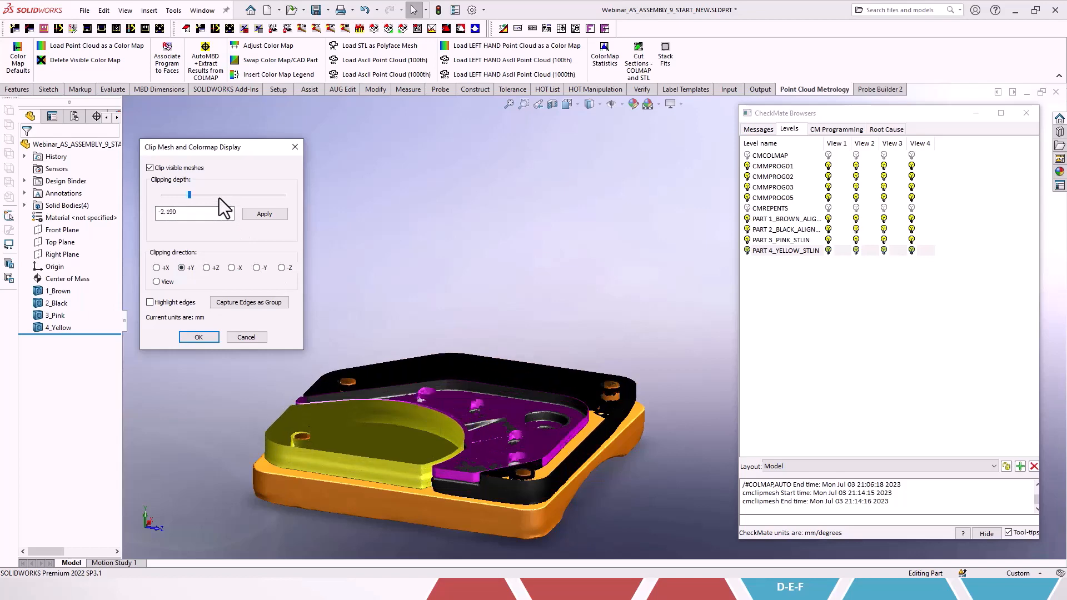
middle_click_drag(320, 379, 357, 437)
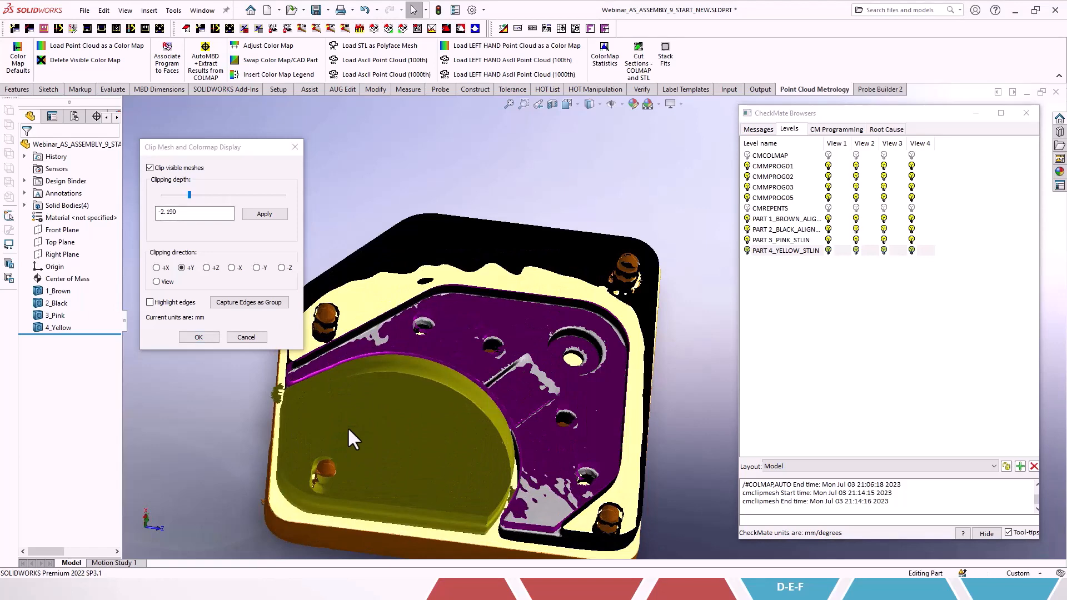
Step: Highlight the edges of the clipped meshes and capture them as a group
left_click(176, 303)
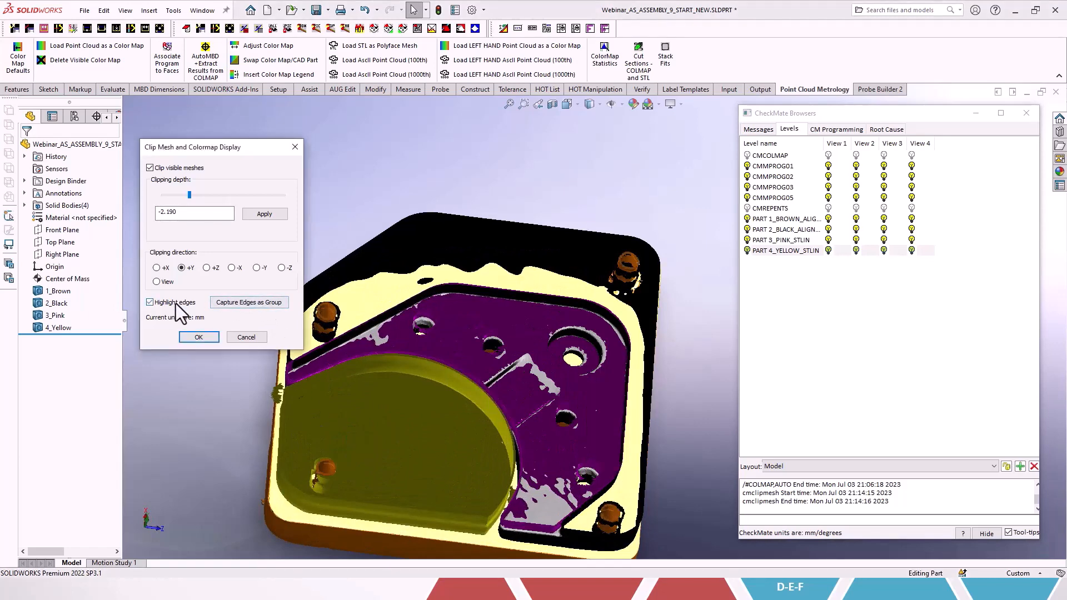
mouse_move(436, 365)
middle_mouse_down()
mouse_move(431, 424)
mouse_move(438, 354)
mouse_move(428, 361)
middle_mouse_up()
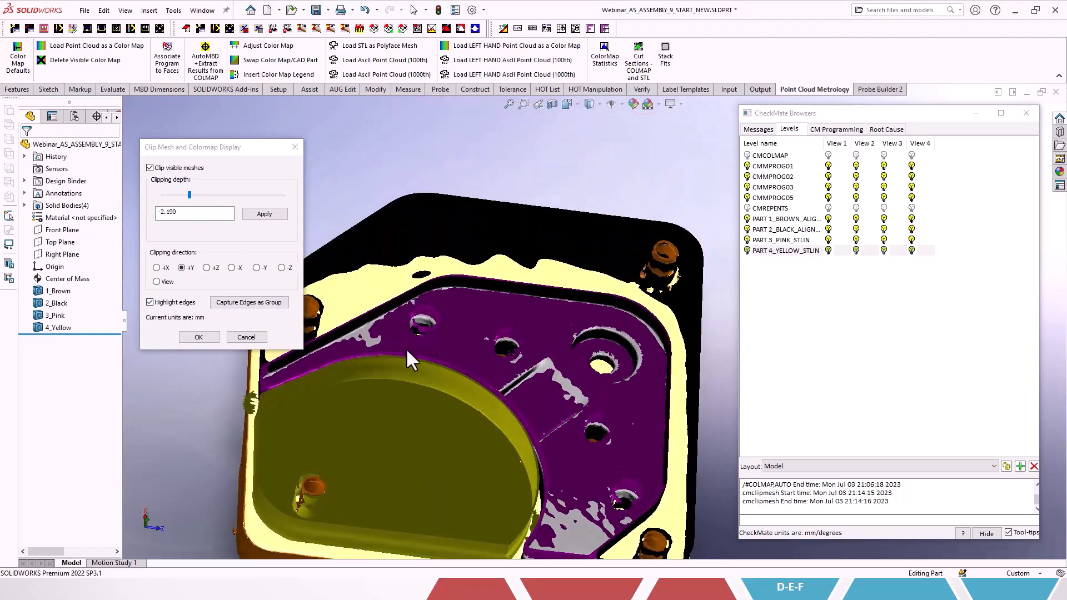
left_click(258, 303)
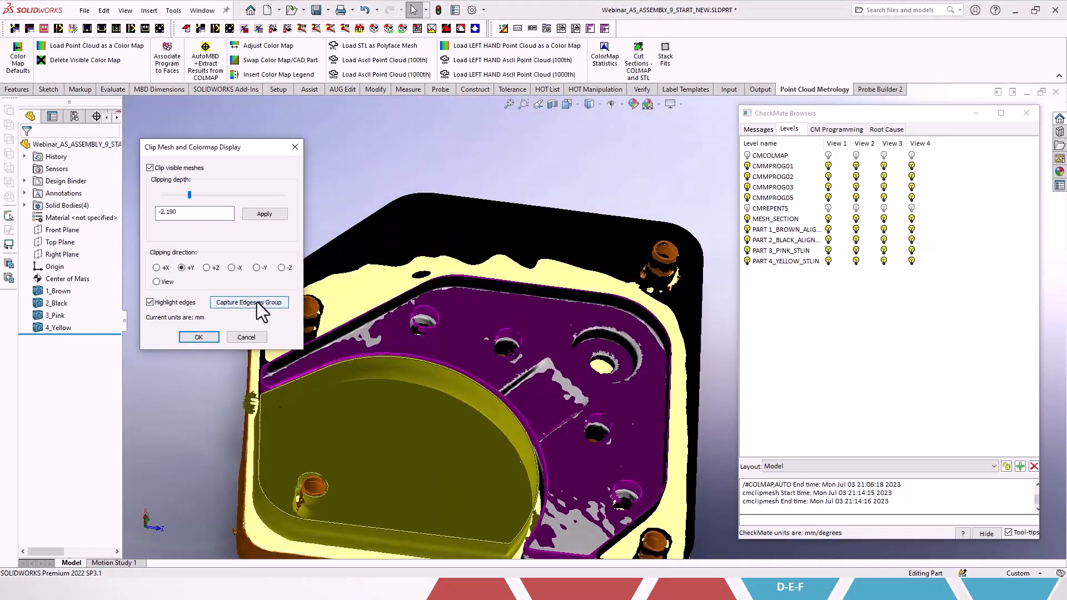
Step: Turn off the brown, black, pink and yellow part mesh levels, leaving the MESH_SECTION level displayed
left_click(746, 229)
left_click(747, 240)
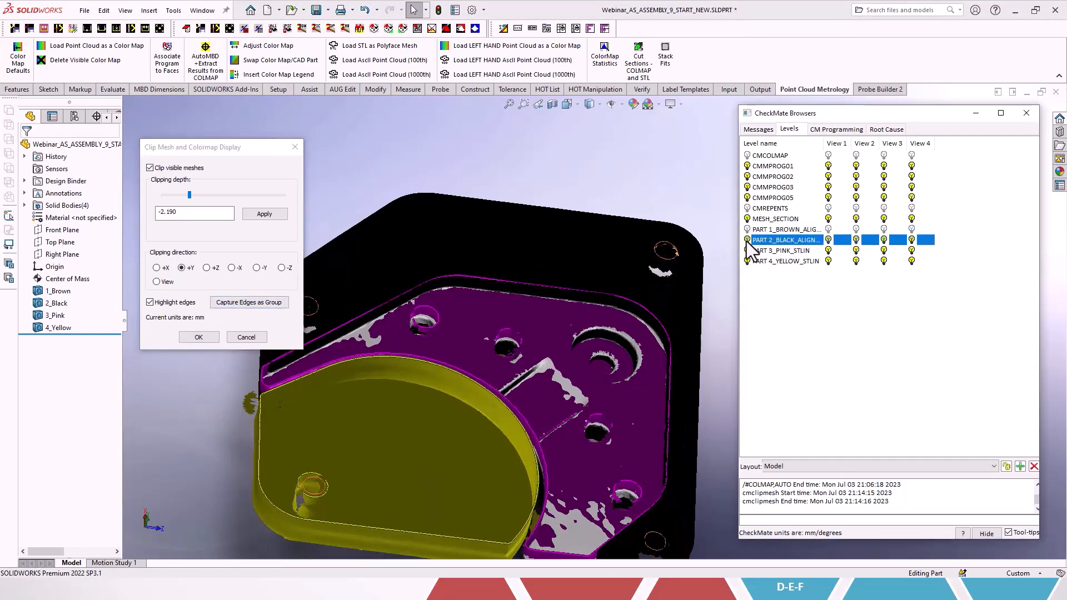
left_click(746, 251)
left_click(747, 261)
Step: Examine the gaps between the parts' captured section curves close up, including from the Top view
middle_click_drag(538, 441, 534, 461)
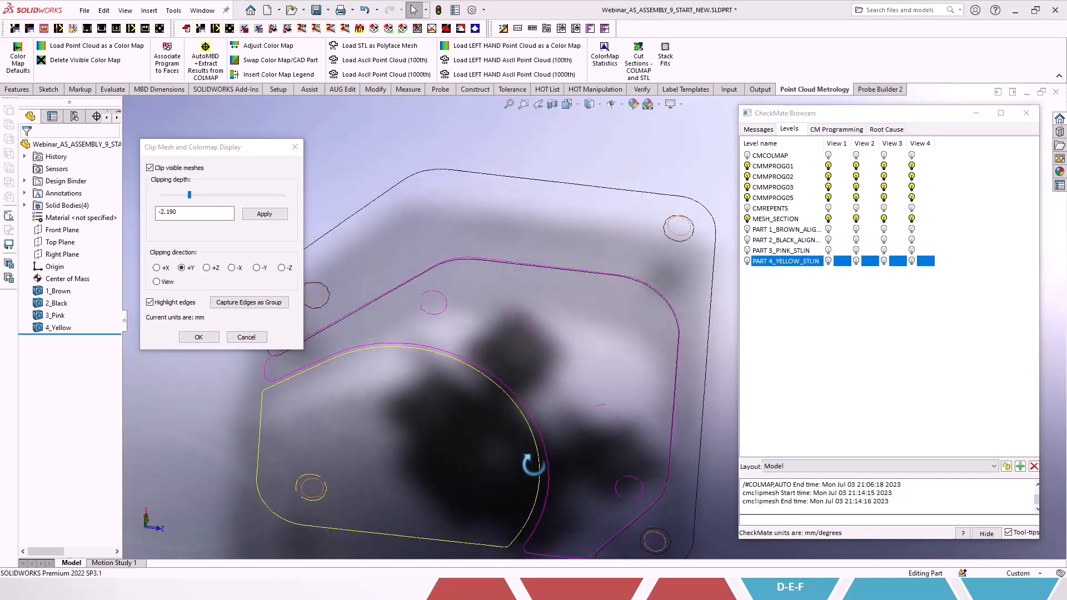
scroll(533, 462, "down", 2)
middle_click_drag(448, 277, 374, 358)
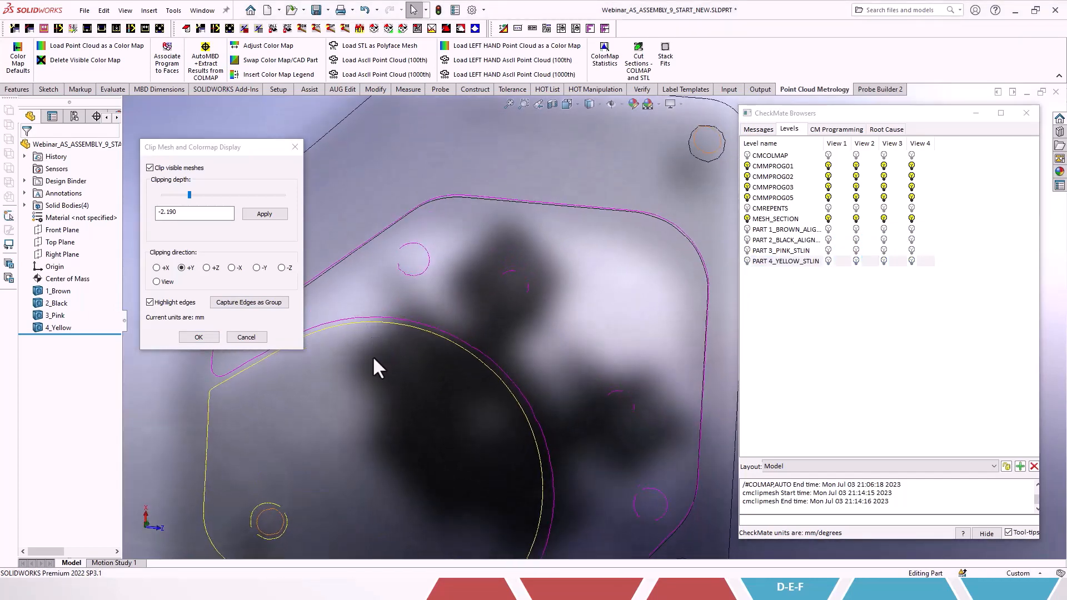
left_click(146, 522)
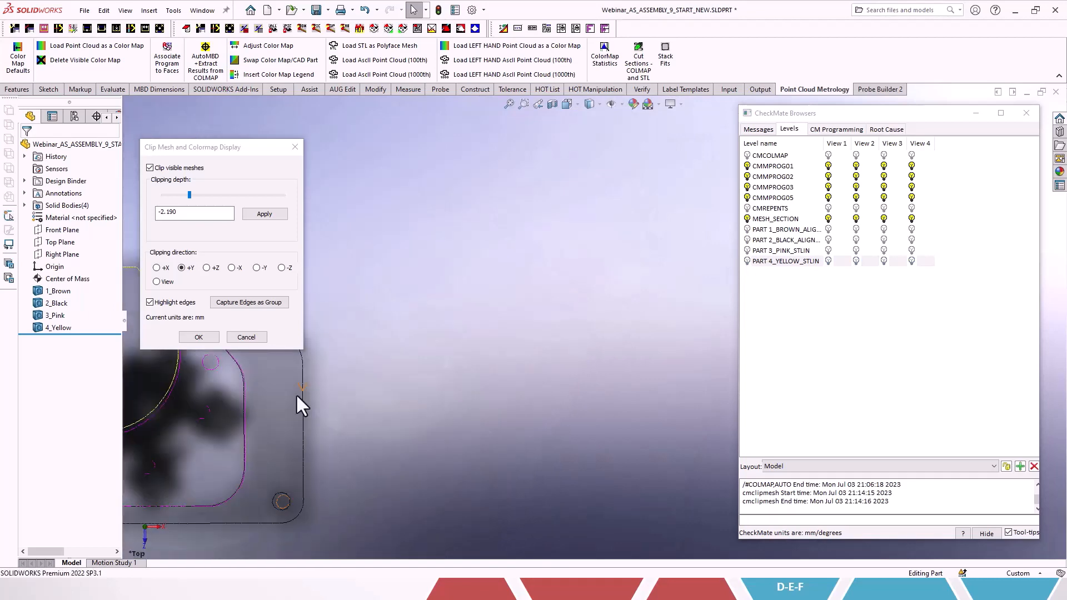
scroll(522, 299, "down", 5)
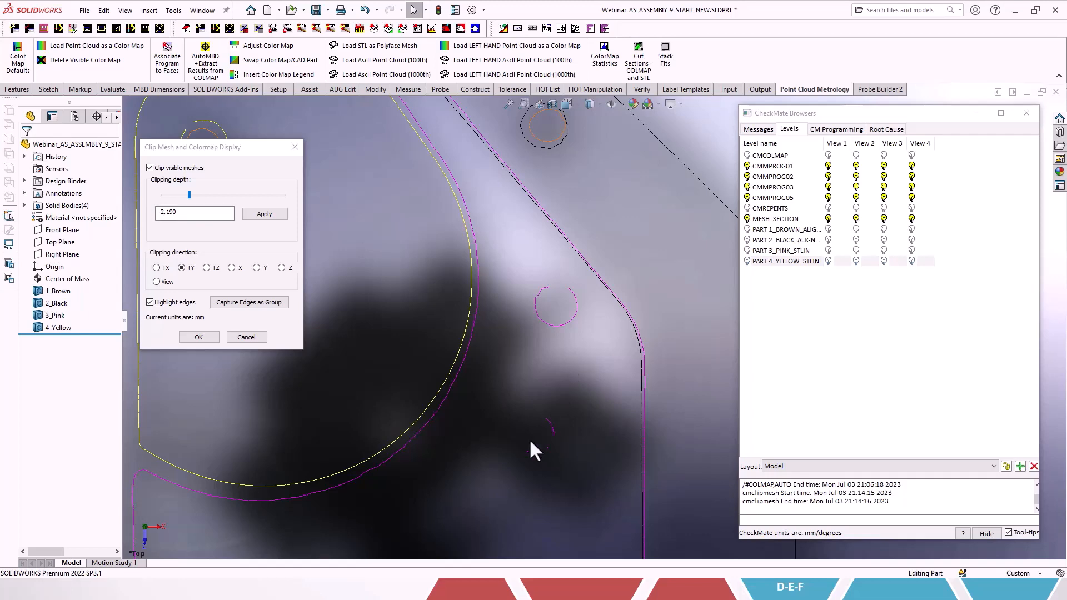
scroll(533, 389, "up", 5)
middle_click_drag(543, 326, 692, 347)
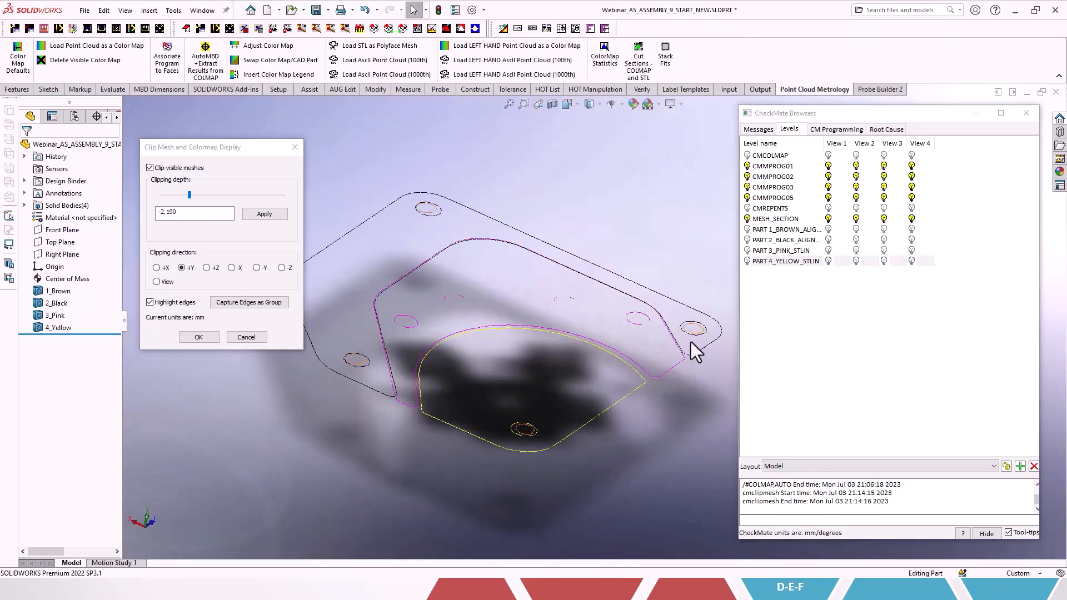